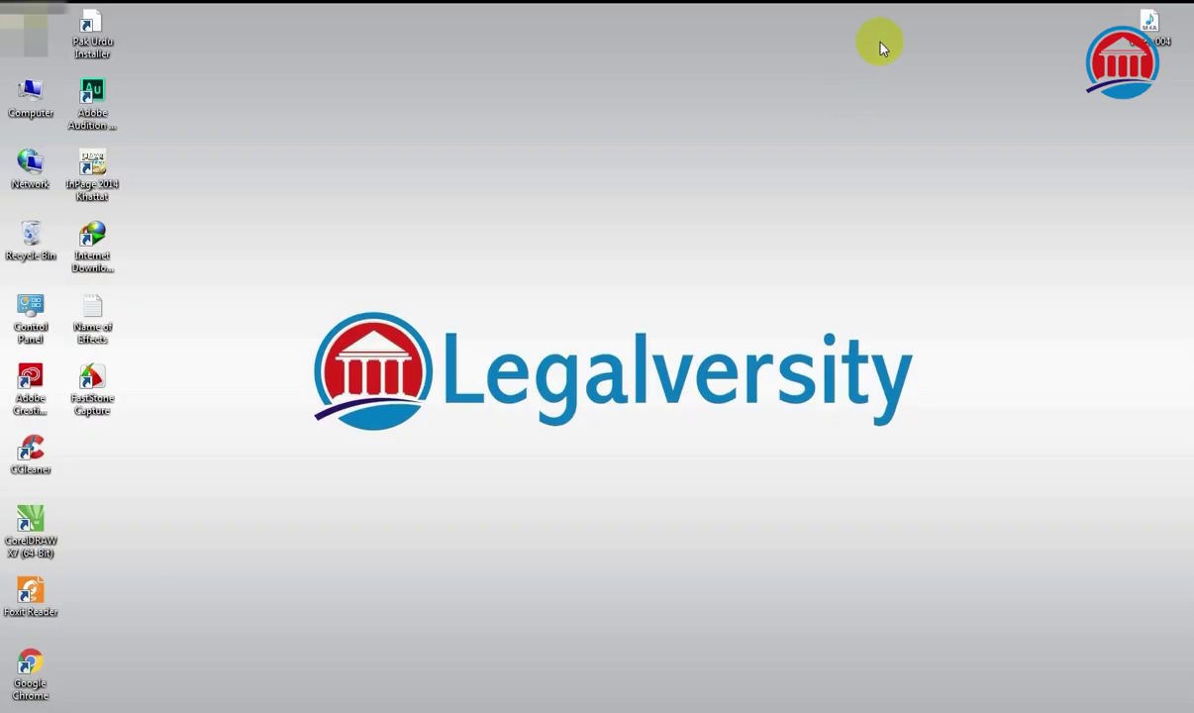
Refresh the Windows desktop from its right-click menu.
{"action": "right_click", "coordinate": [887, 65]}
{"action": "left_click", "coordinate": [948, 109]}
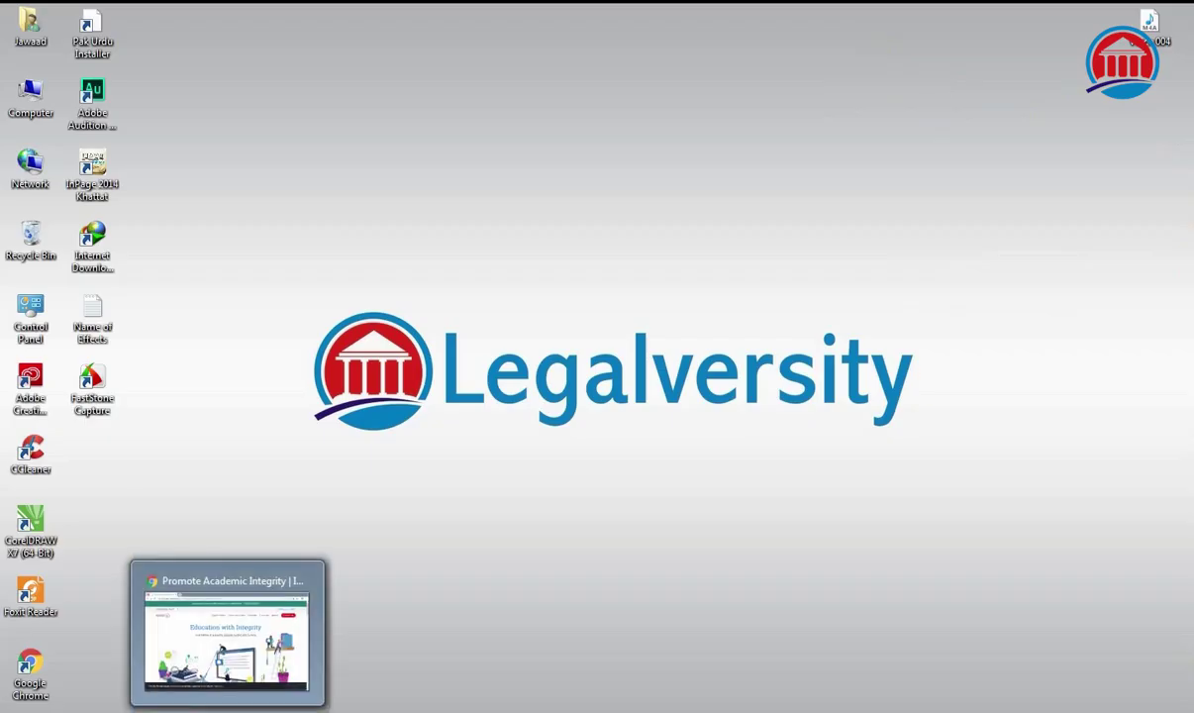
Bring back the Turnitin browser window and log in with the student's e-mail and password.
{"action": "left_click", "coordinate": [246, 645]}
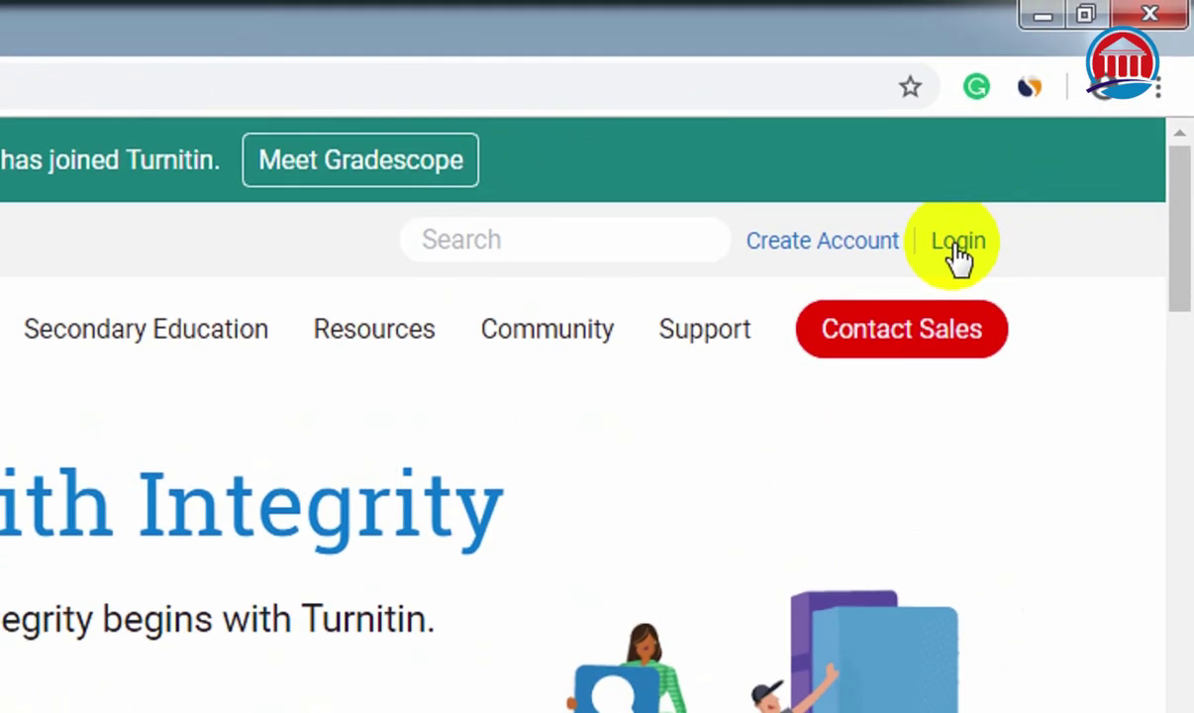
{"action": "left_click", "coordinate": [956, 248]}
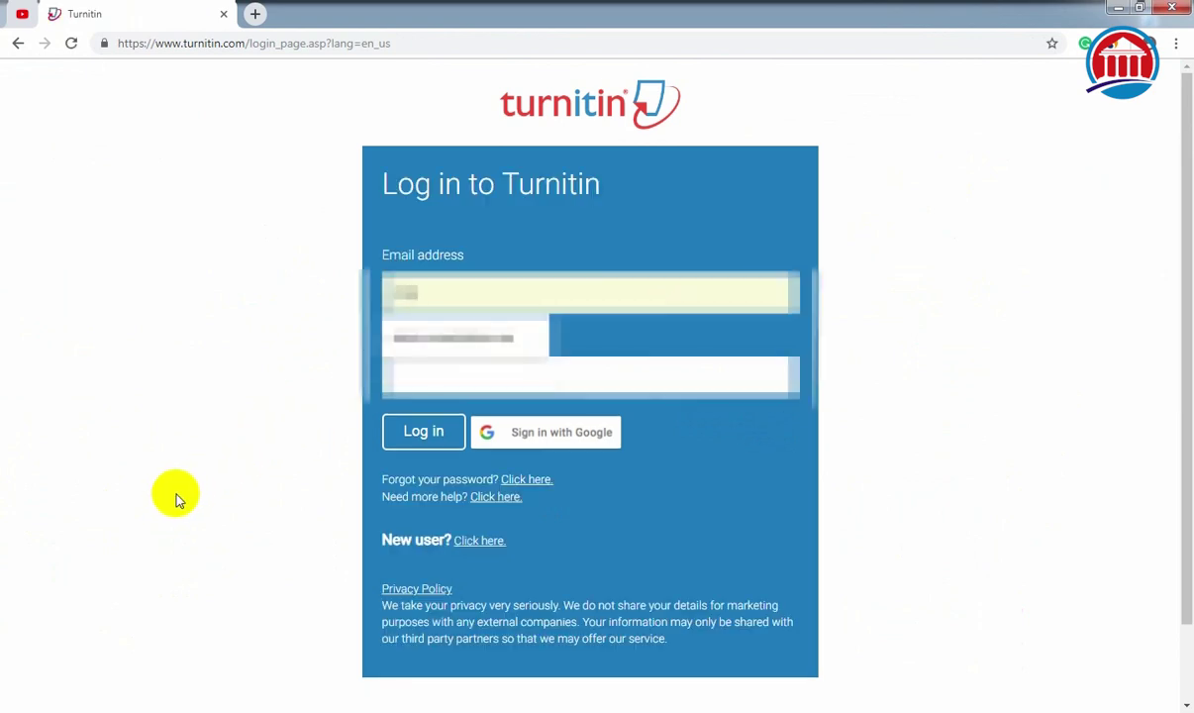
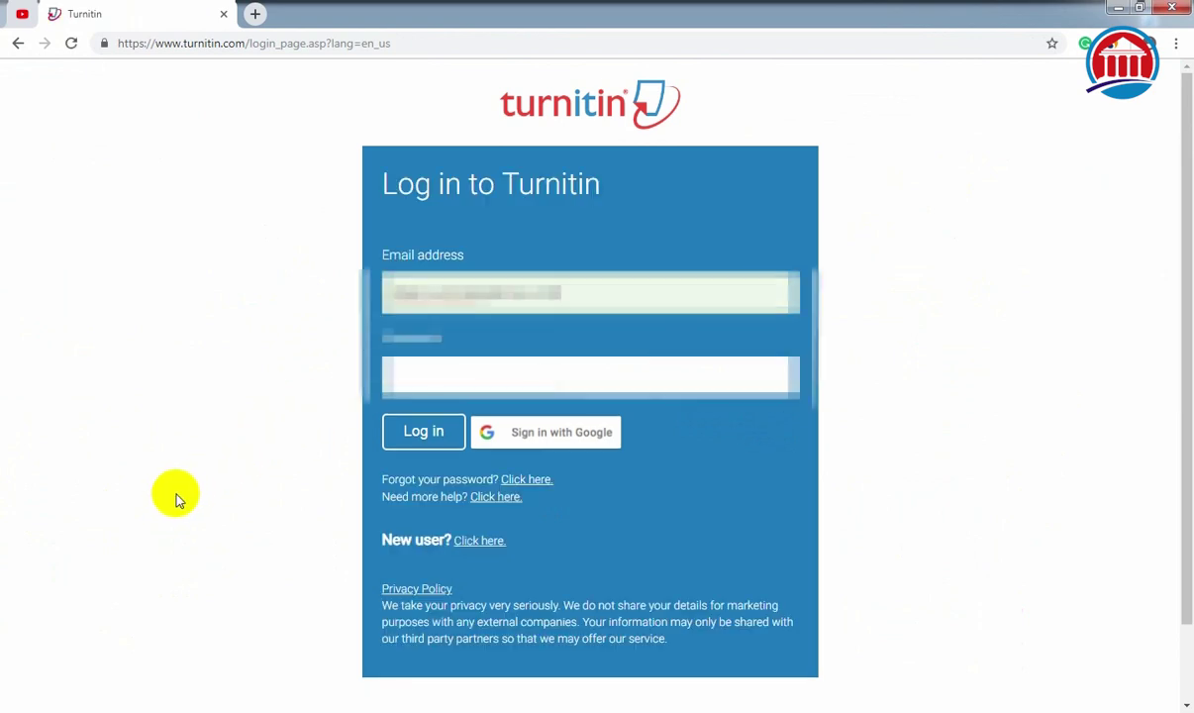
{"action": "type", "text": "********"}
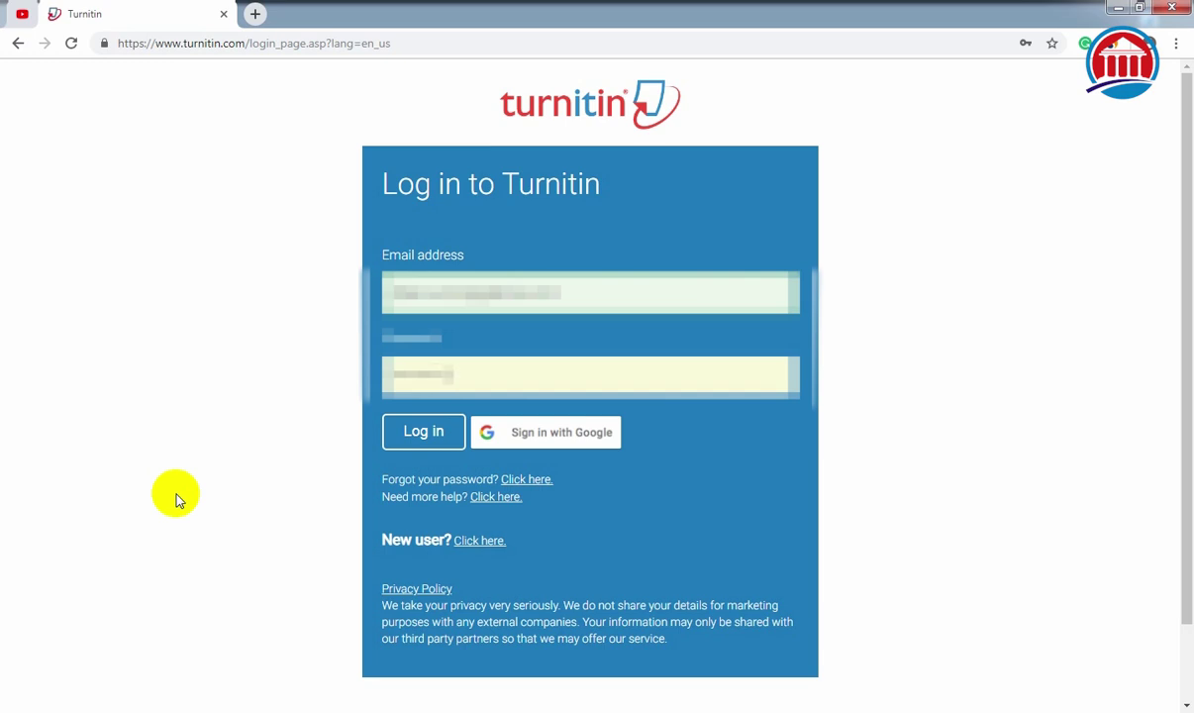
{"action": "left_click", "coordinate": [427, 436]}
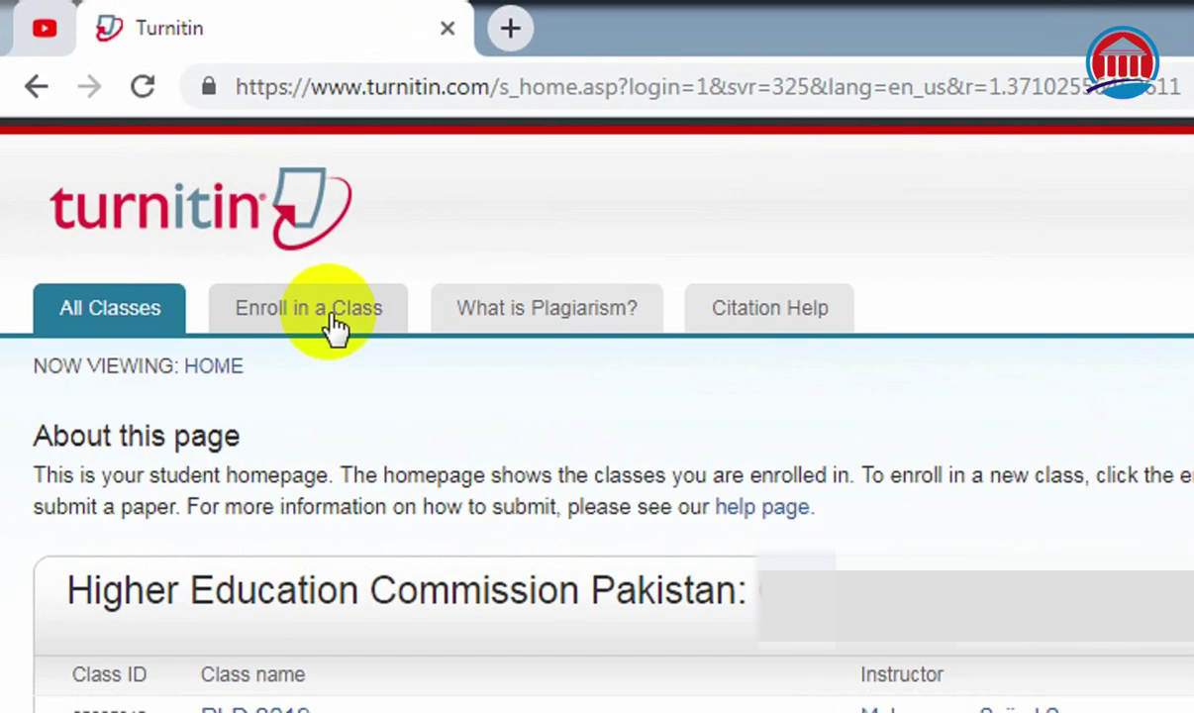
Enroll in the class with ID 22110 using the class enrollment key.
{"action": "left_click", "coordinate": [334, 325]}
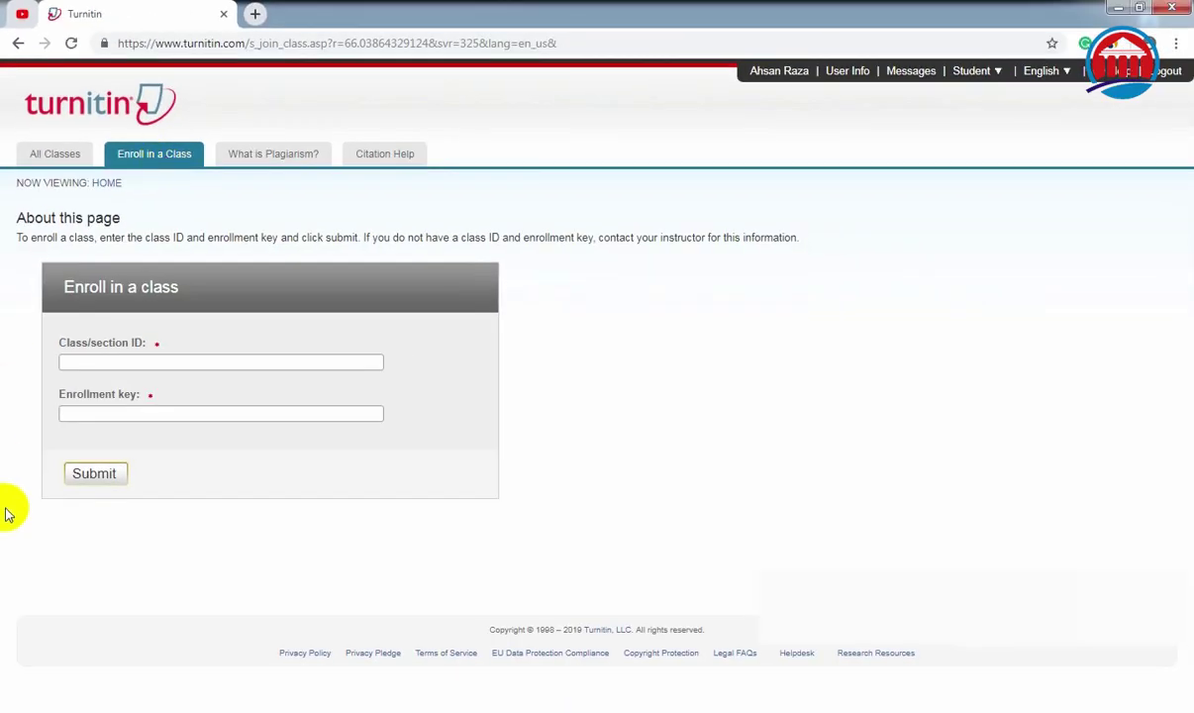
{"action": "left_click", "coordinate": [322, 363]}
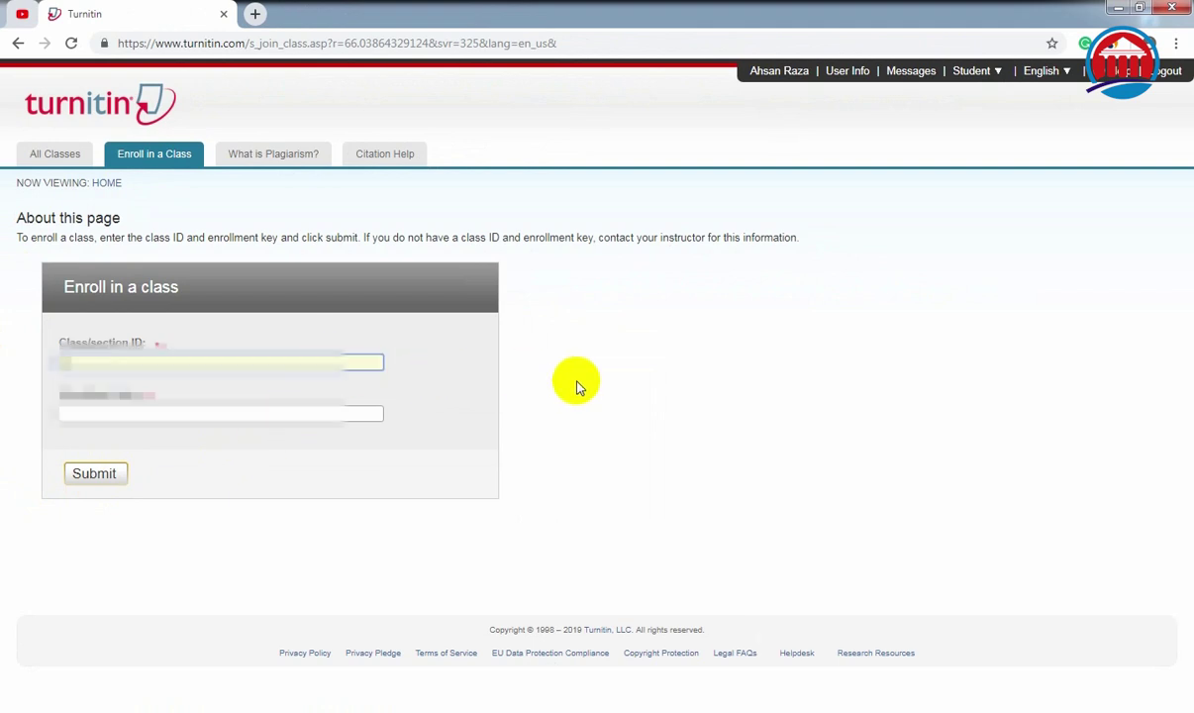
{"action": "key", "text": "Tab"}
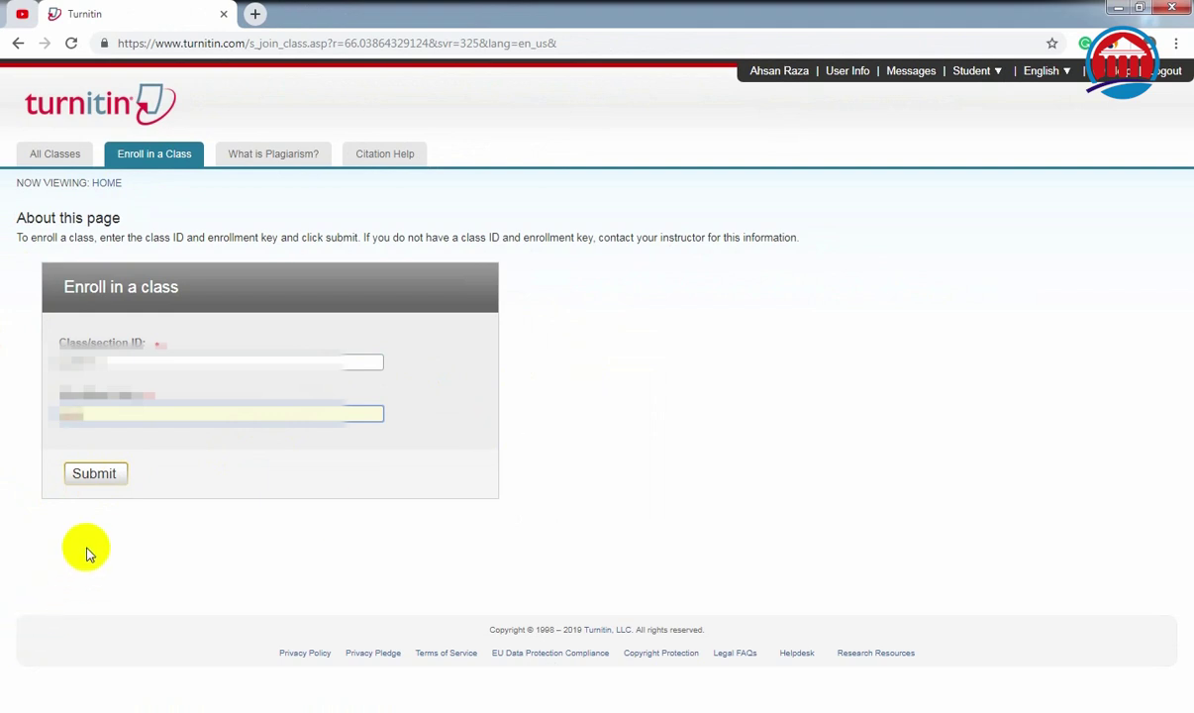
{"action": "left_click", "coordinate": [112, 476]}
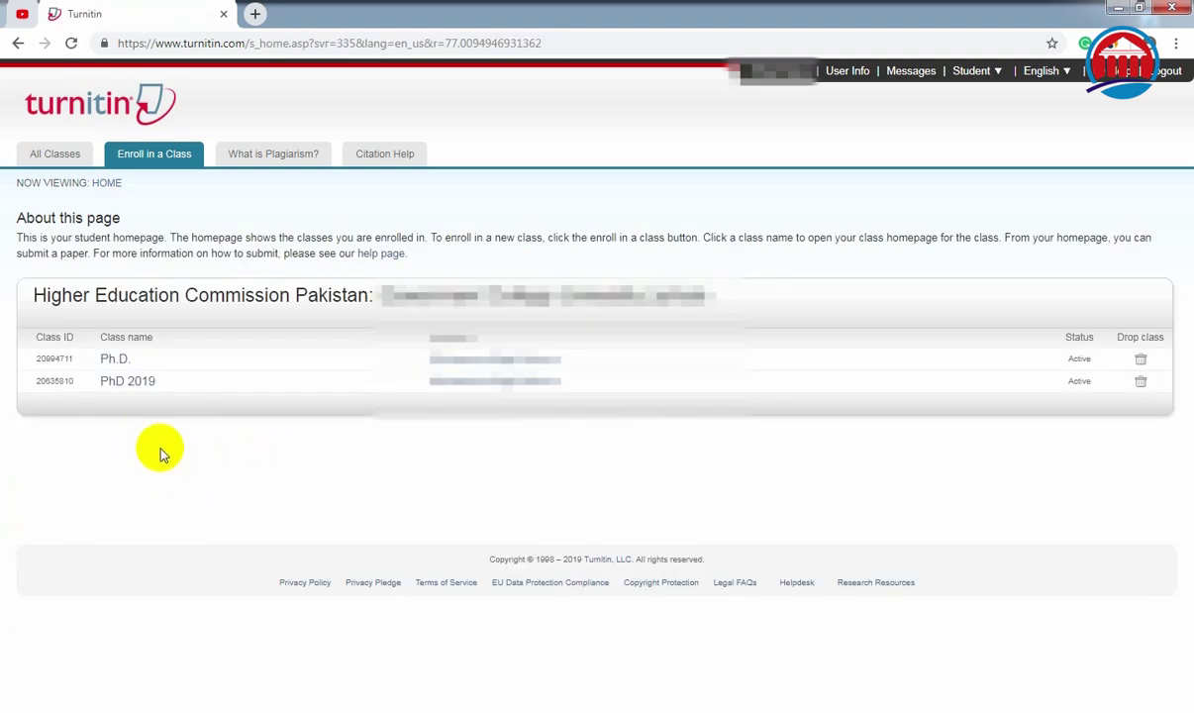
Start a submission to the Ph.D. class assignment with the title 'Demo'.
{"action": "left_click", "coordinate": [111, 359]}
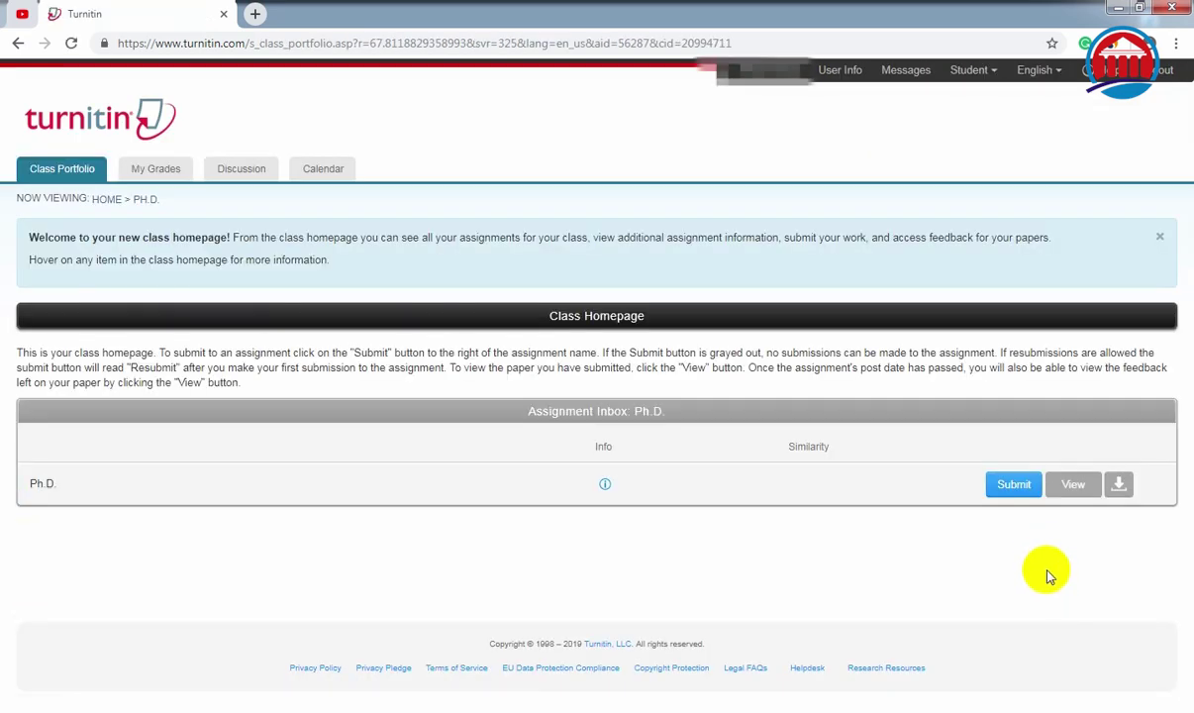
{"action": "left_click", "coordinate": [1014, 485]}
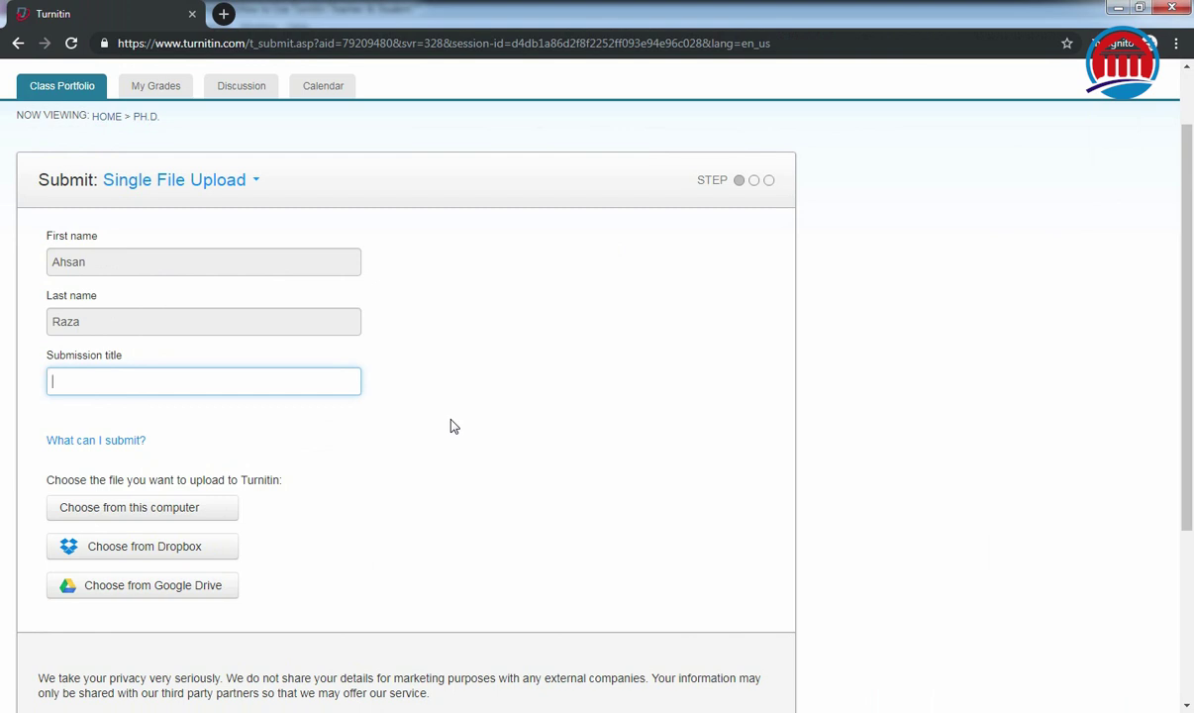
{"action": "type", "text": "Demo"}
Attach Demo Report.docx from this computer and upload it.
{"action": "left_click", "coordinate": [166, 513]}
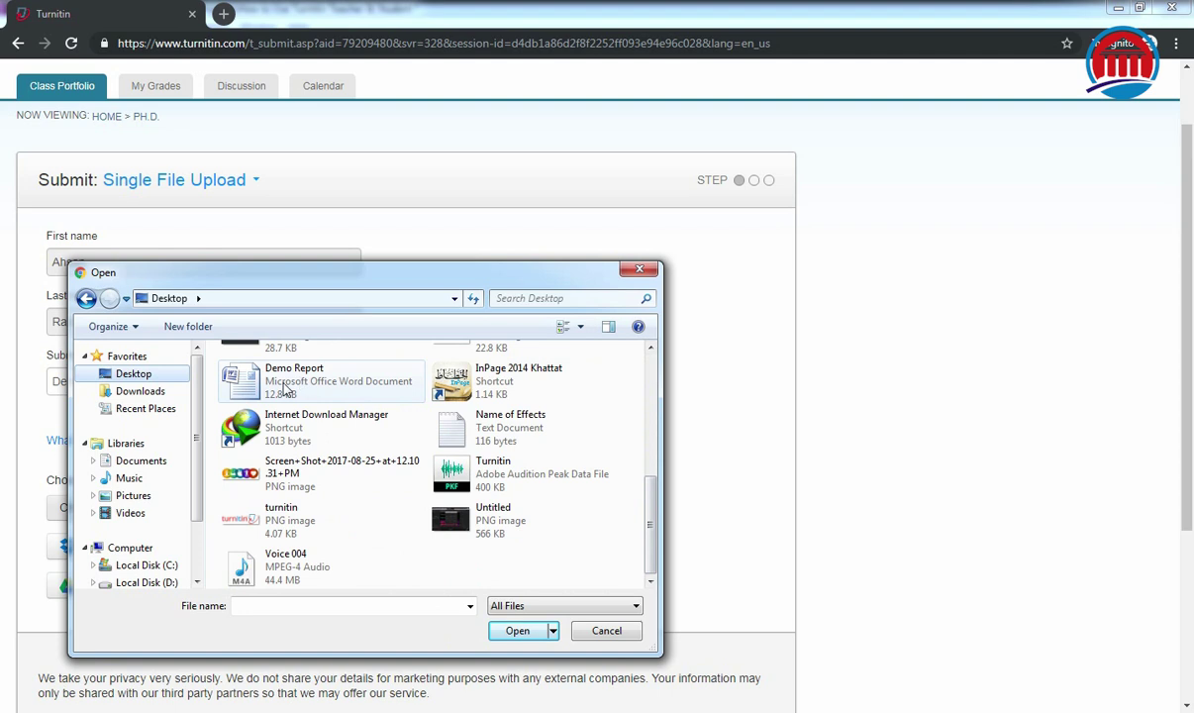
{"action": "left_click", "coordinate": [284, 389]}
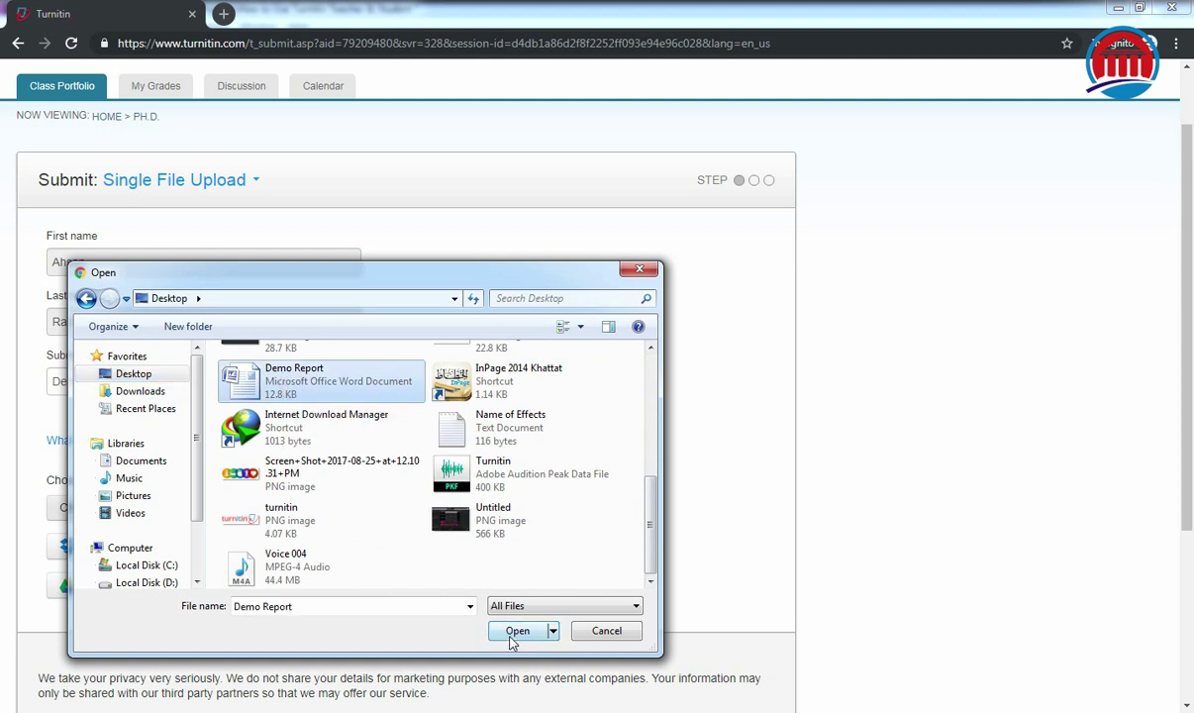
{"action": "left_click", "coordinate": [515, 632]}
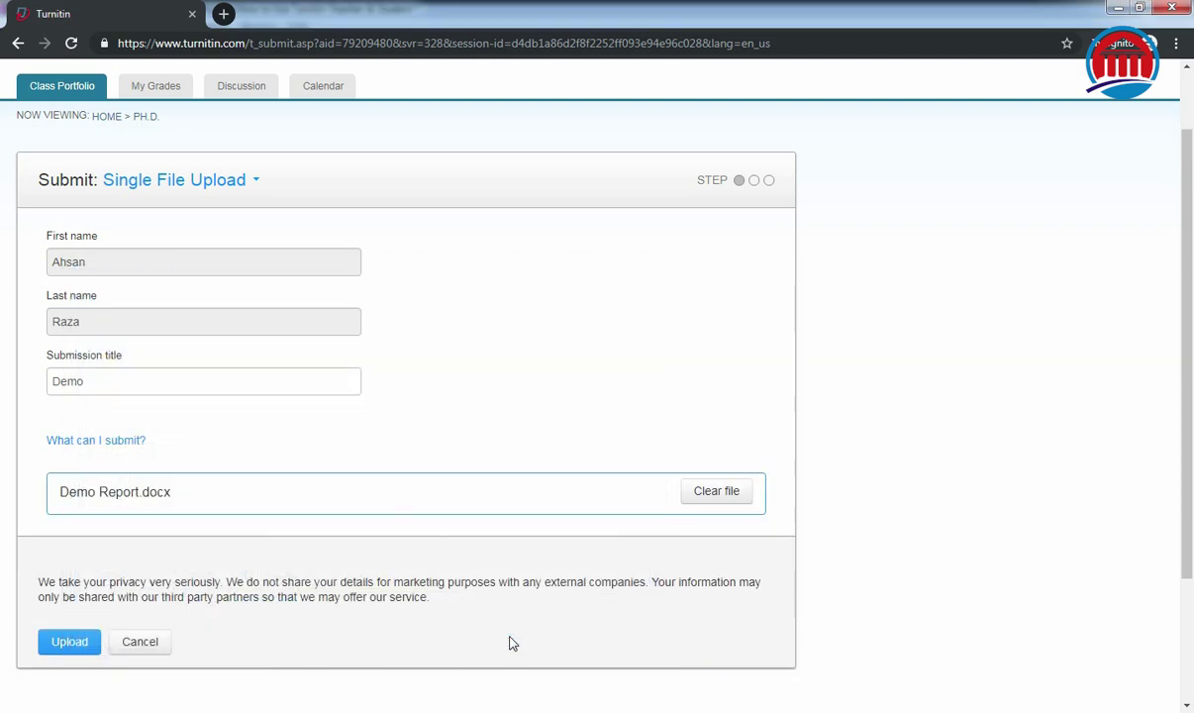
{"action": "left_click", "coordinate": [68, 644]}
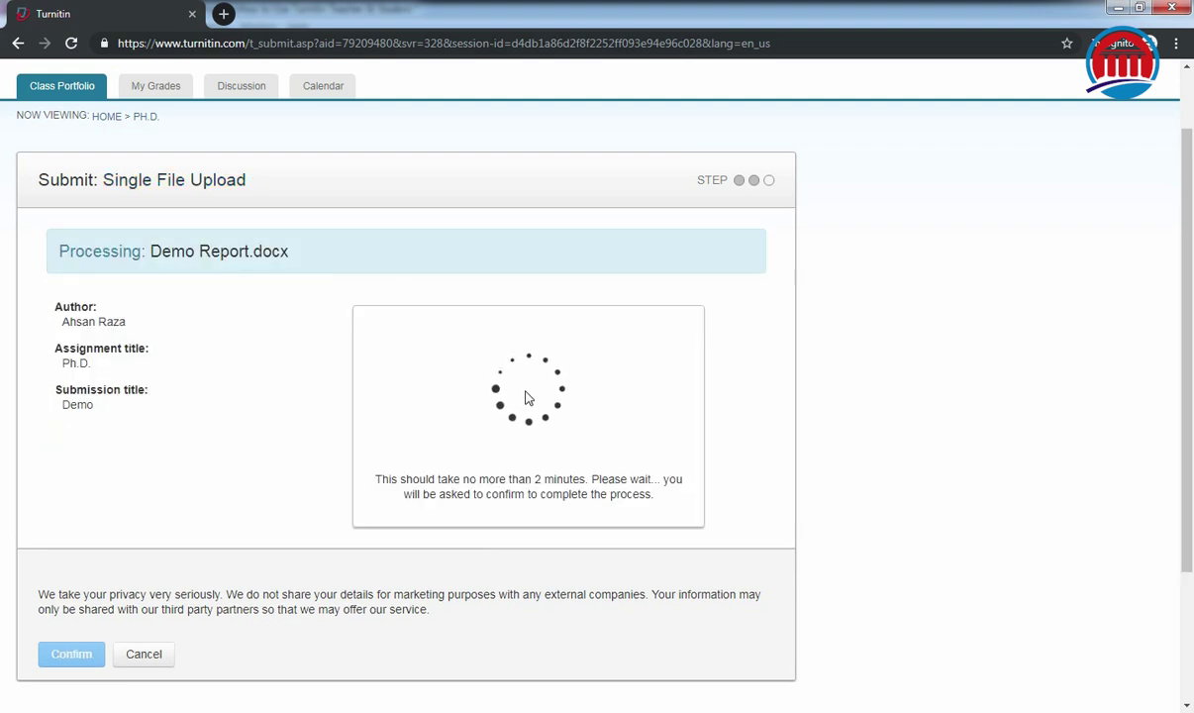
Confirm the Demo Report submission and review its digital receipt.
{"action": "scroll", "coordinate": [300, 396], "scroll_direction": "down", "scroll_amount": 1}
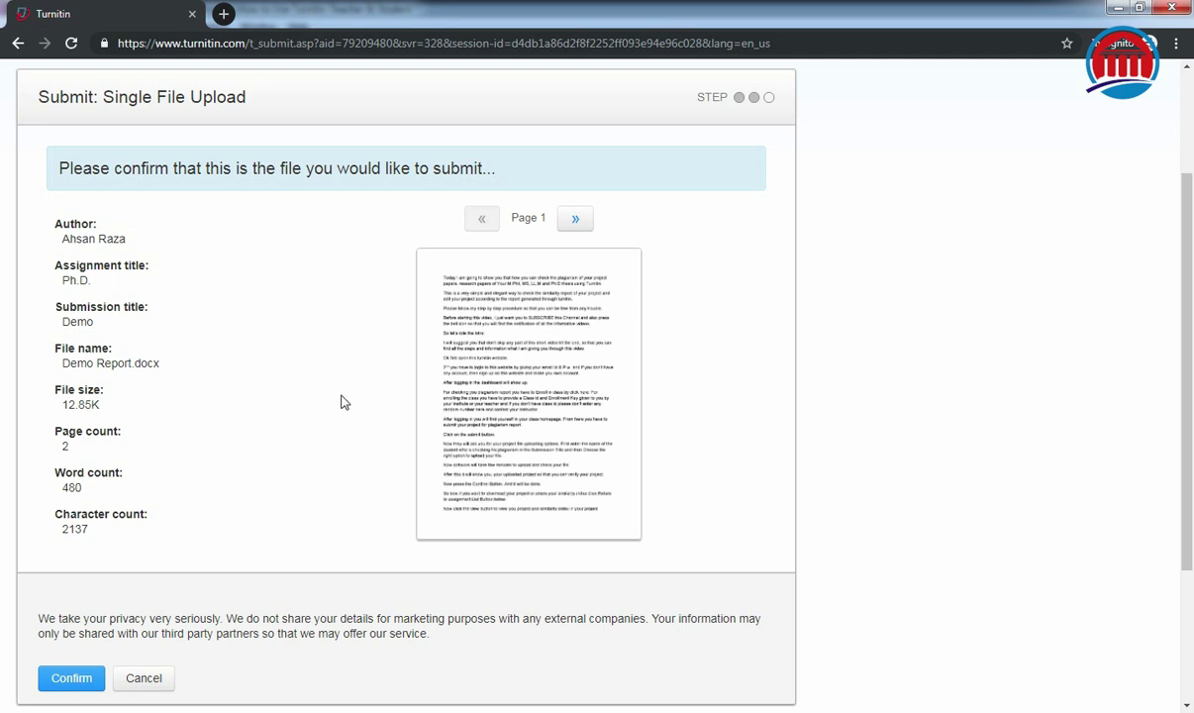
{"action": "left_click", "coordinate": [60, 681]}
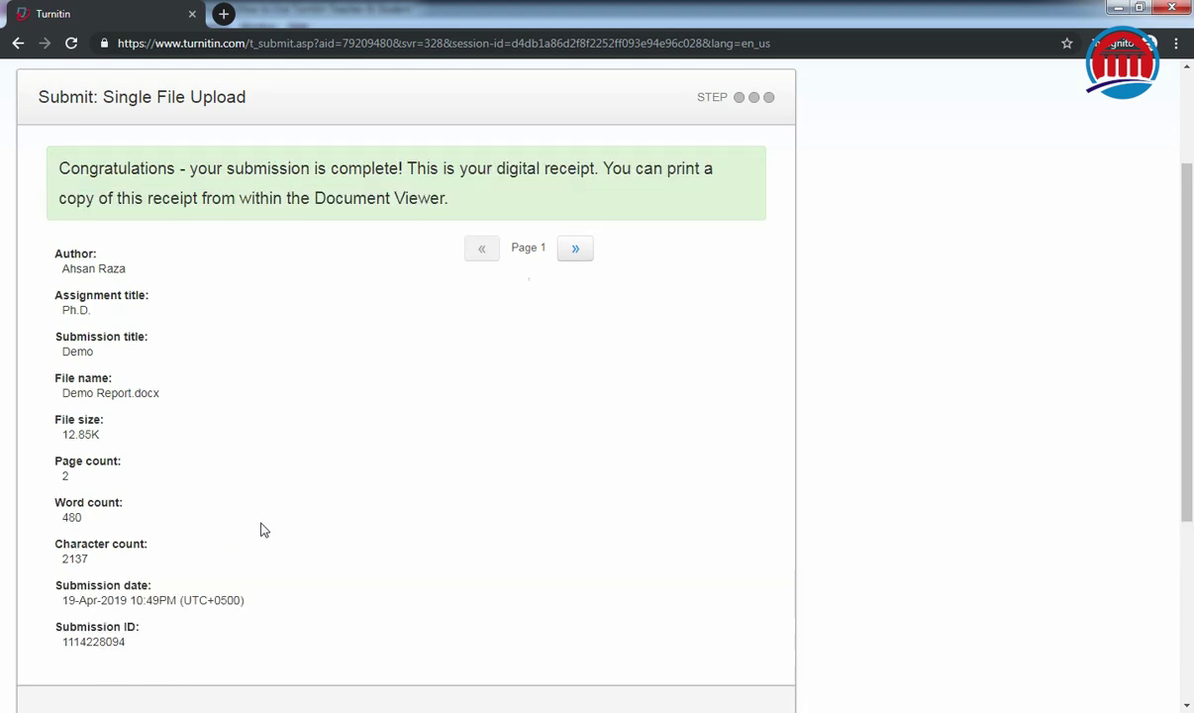
{"action": "left_click_drag", "start_coordinate": [61, 169], "coordinate": [170, 169]}
{"action": "left_click", "coordinate": [262, 320]}
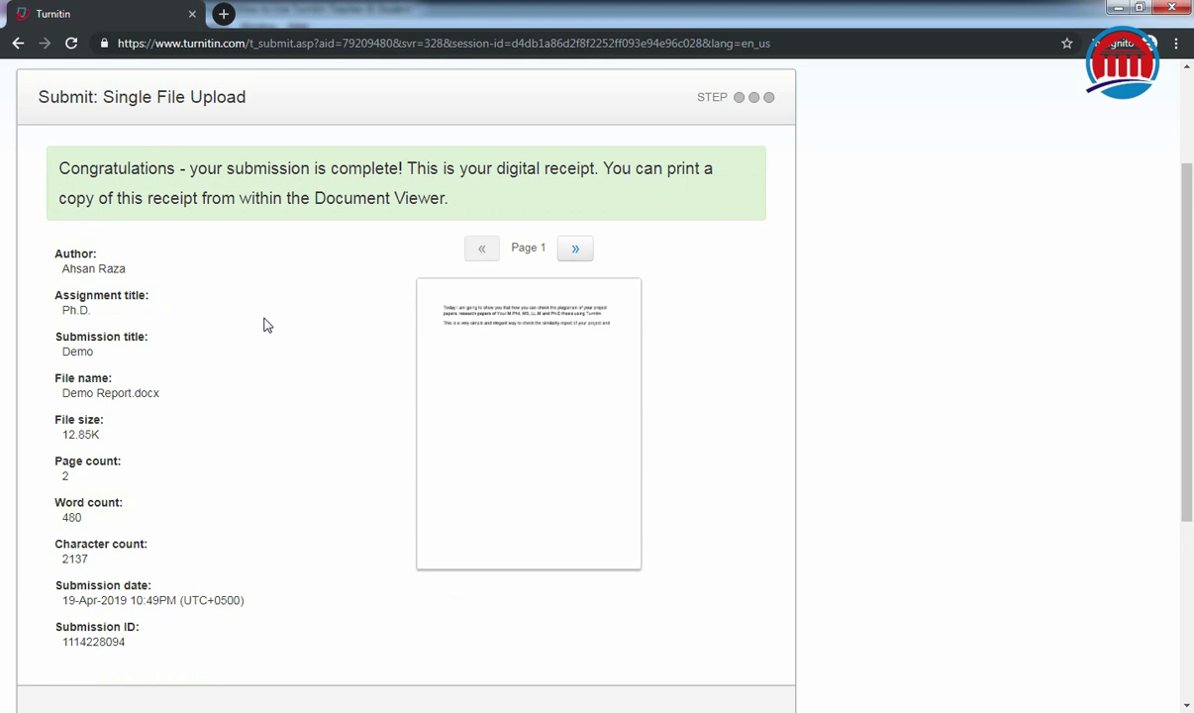
{"action": "scroll", "coordinate": [264, 324], "scroll_direction": "down", "scroll_amount": 3}
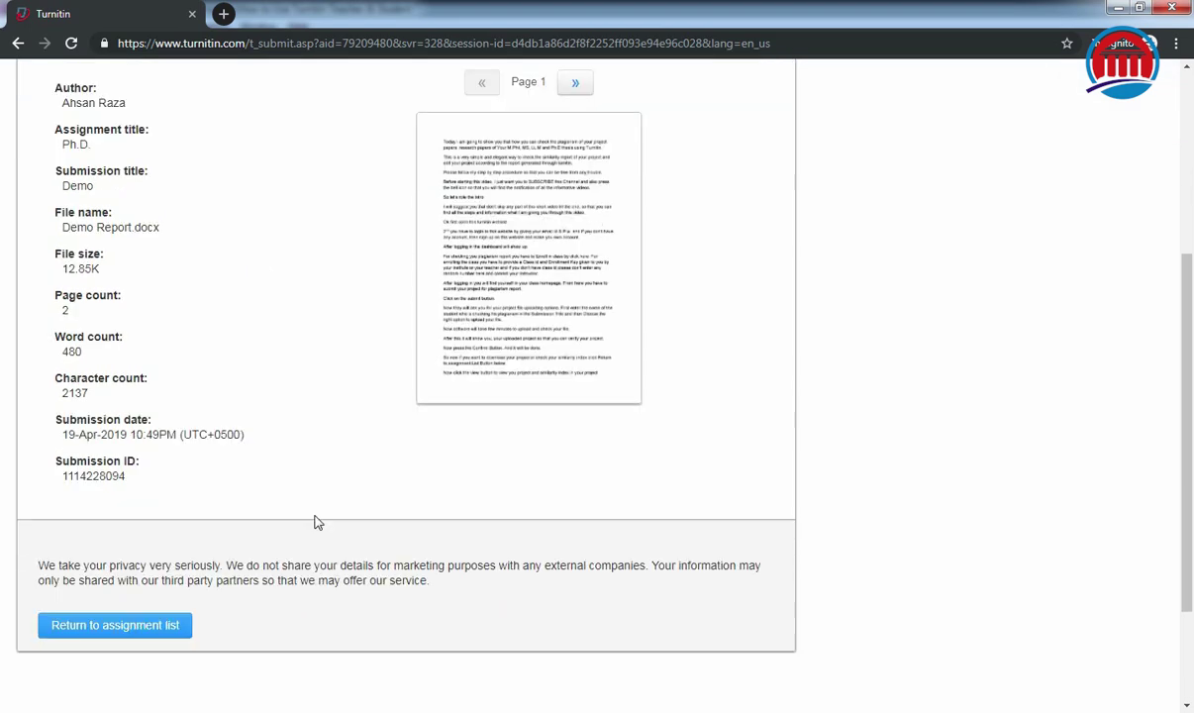
Return to the assignment list and view the Ph.D. submission in Feedback Studio.
{"action": "left_click", "coordinate": [126, 634]}
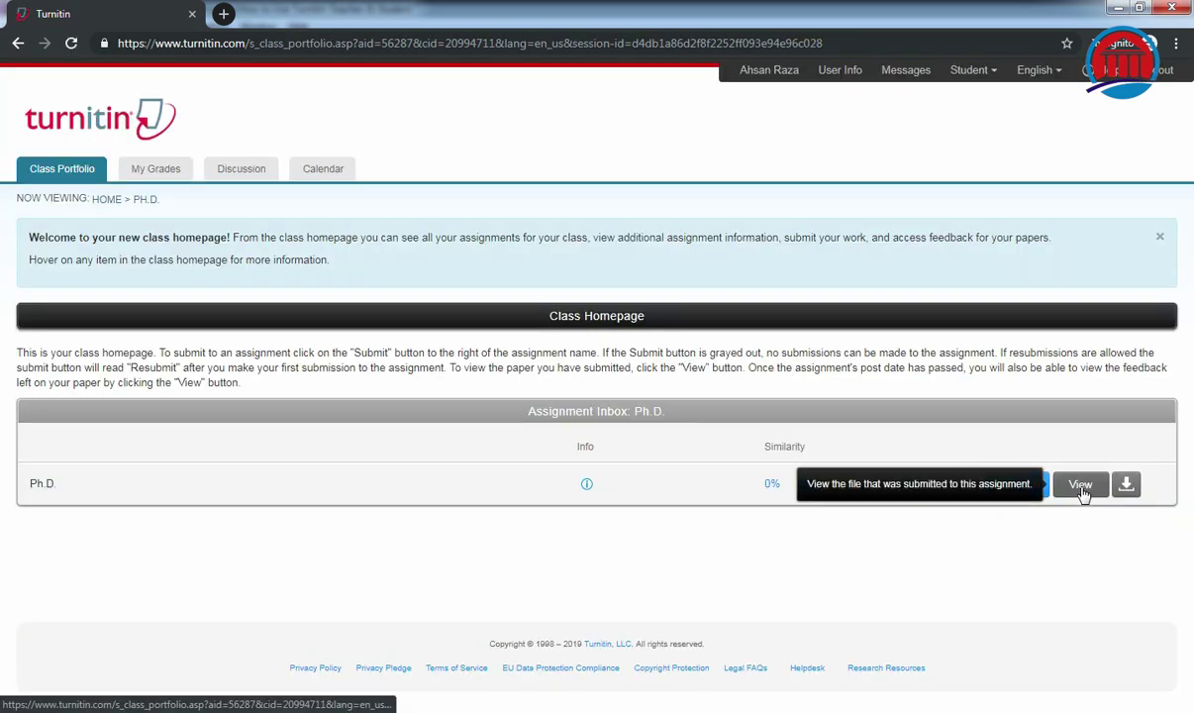
{"action": "left_click", "coordinate": [1080, 485]}
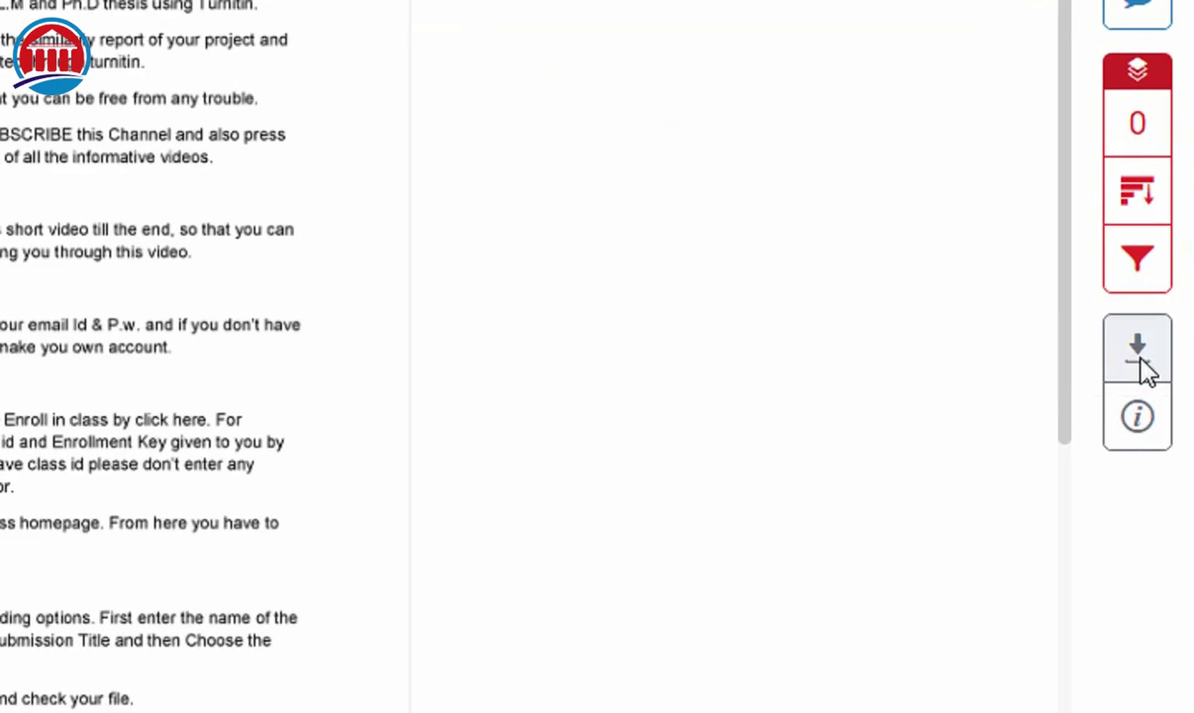
Download the report's current view as Demo.pdf, then refresh the desktop.
{"action": "left_click", "coordinate": [1140, 361]}
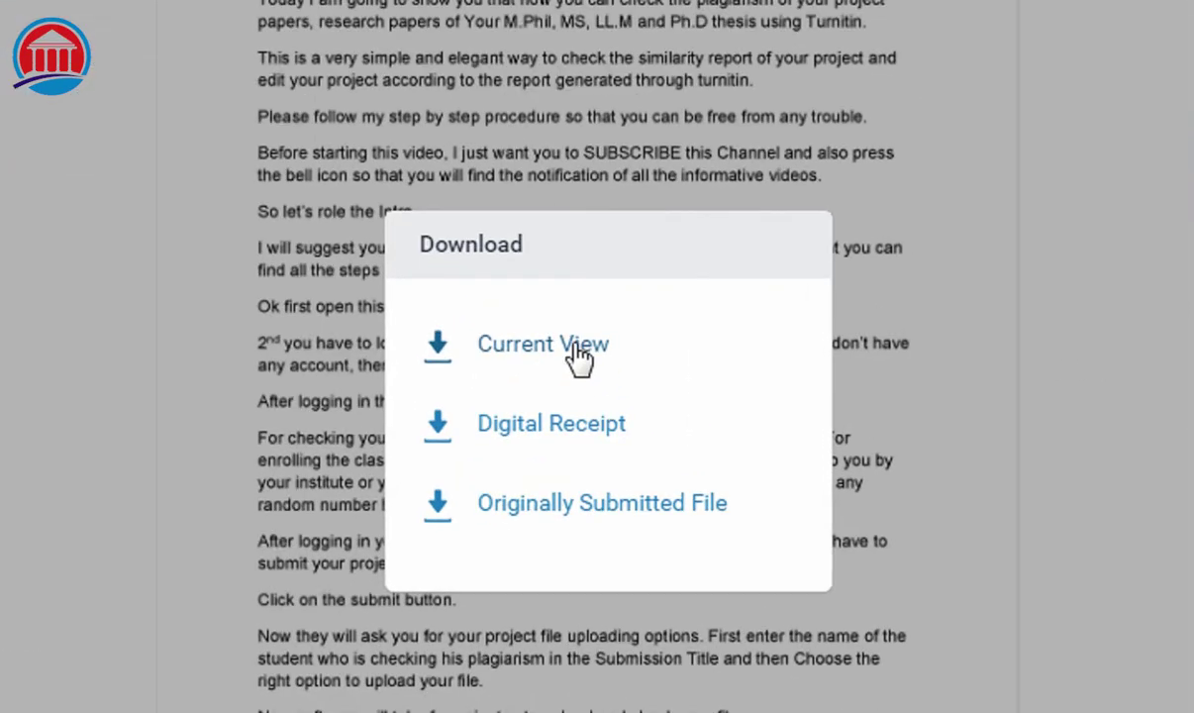
{"action": "left_click", "coordinate": [577, 357]}
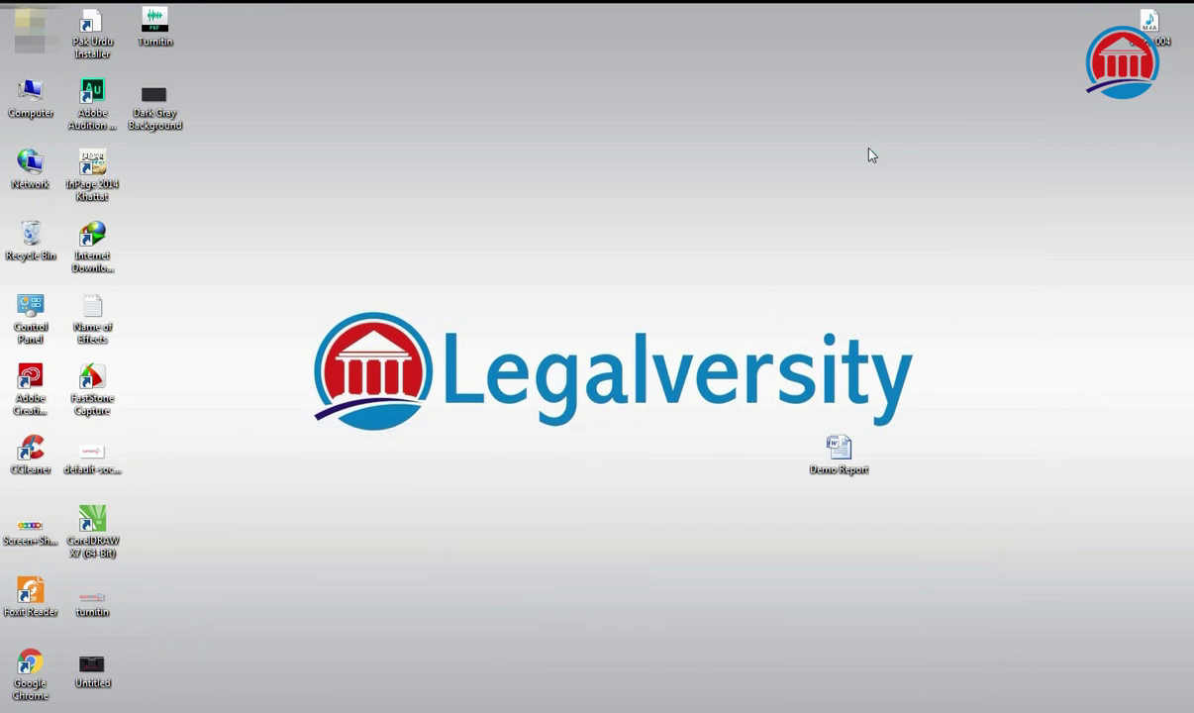
{"action": "right_click", "coordinate": [868, 150]}
{"action": "left_click", "coordinate": [911, 195]}
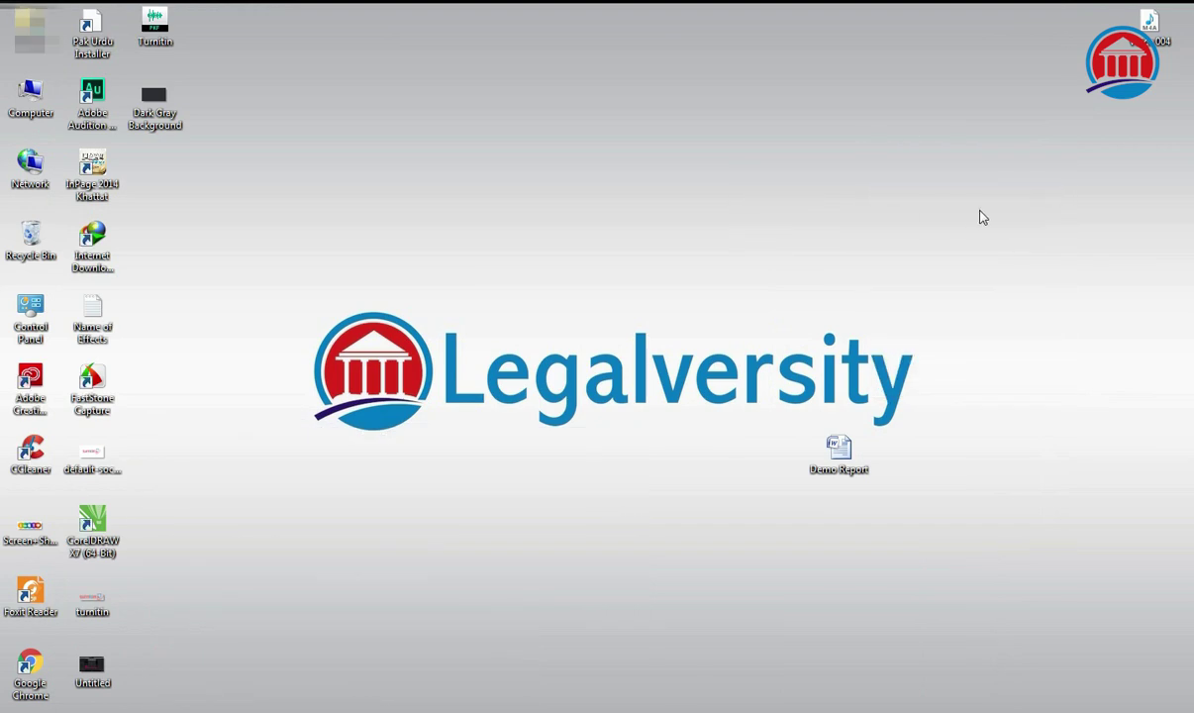